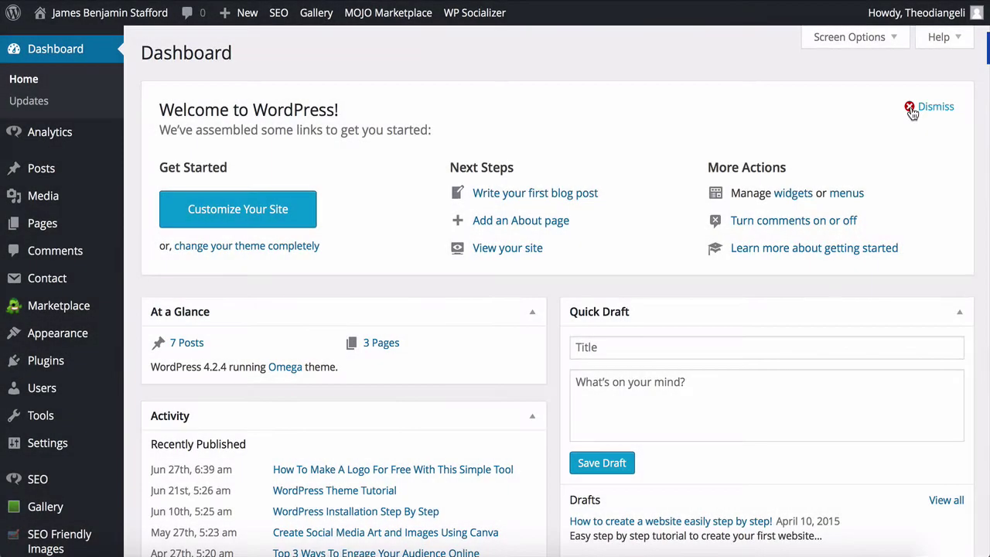
Open the 'Howdy' account dropdown in the admin bar to show Edit My Profile and Log Out
click(913, 110)
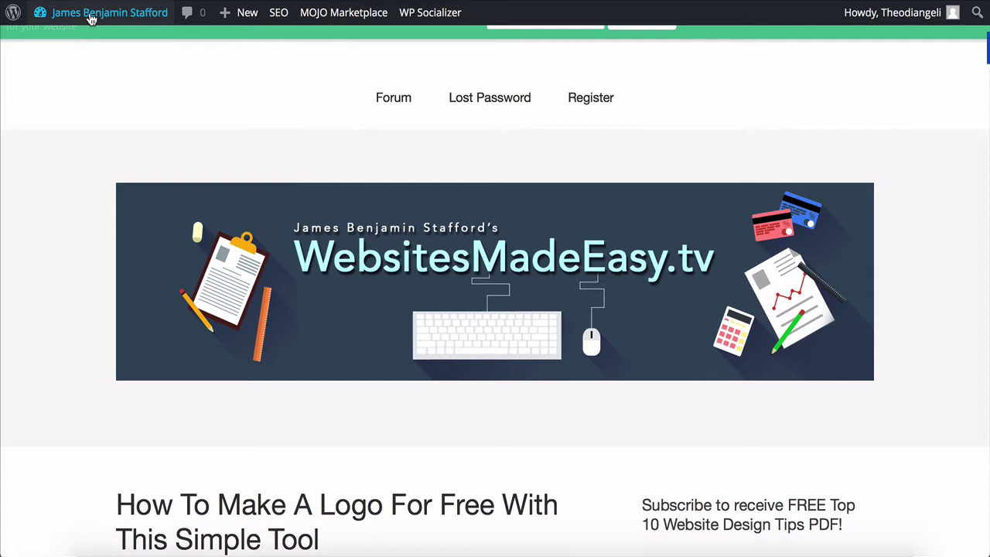
mouse_move(916, 12)
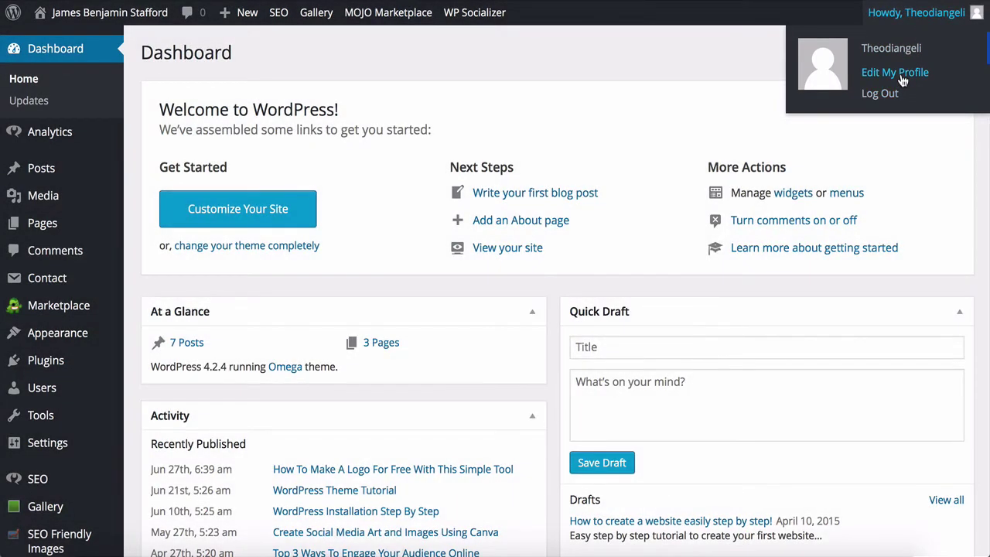
click(903, 81)
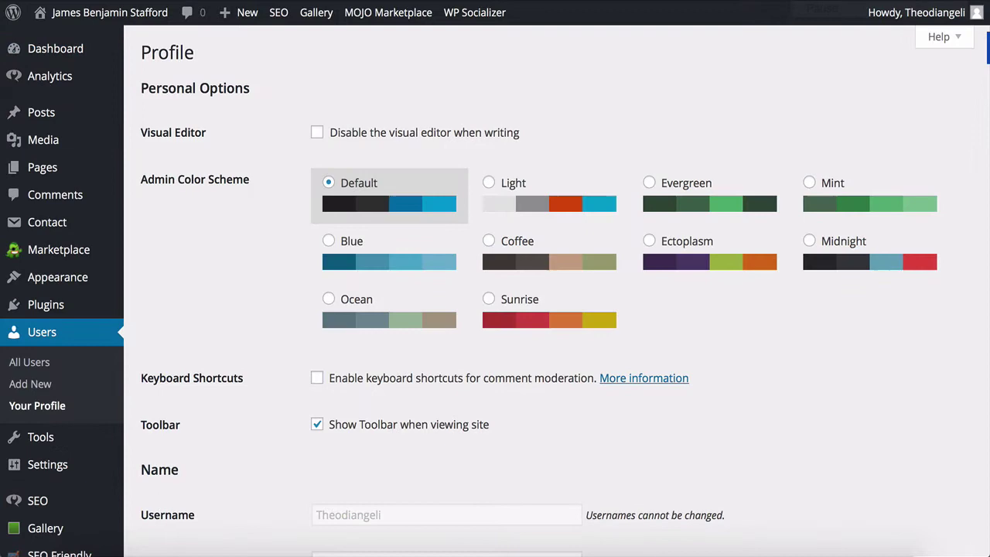
scroll(495, 309, down, 2)
scroll(495, 309, down, 5)
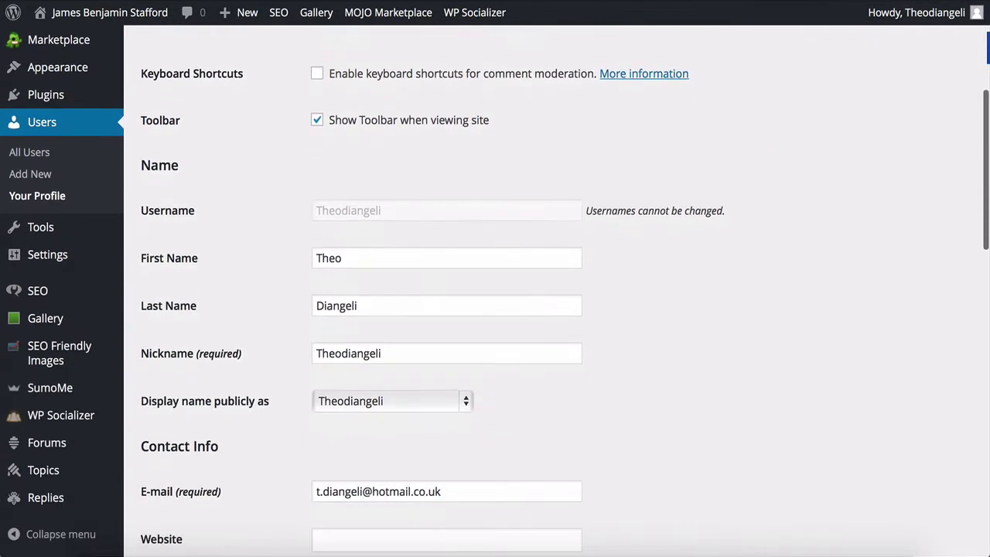
scroll(495, 310, down, 1)
scroll(495, 310, down, 1)
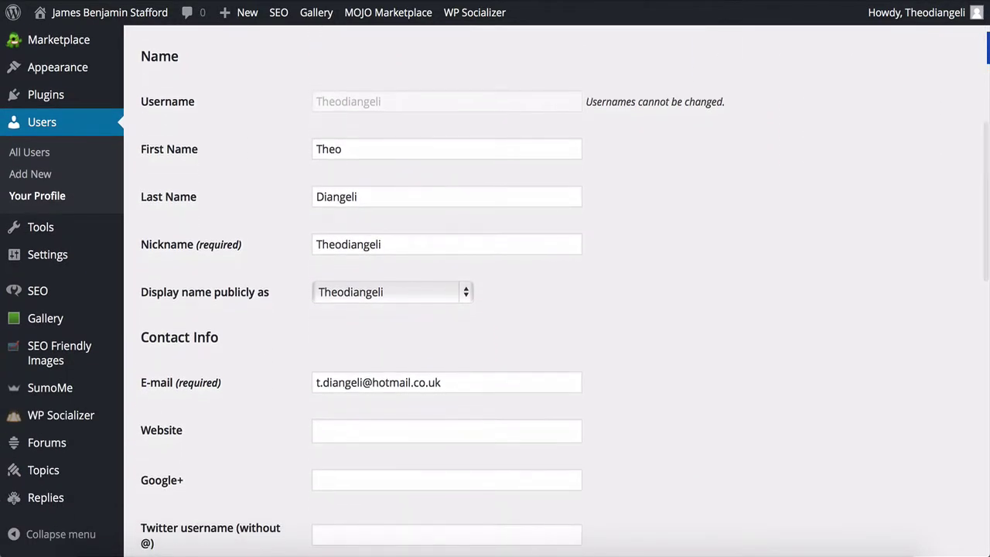
scroll(495, 309, down, 3)
scroll(495, 309, down, 1)
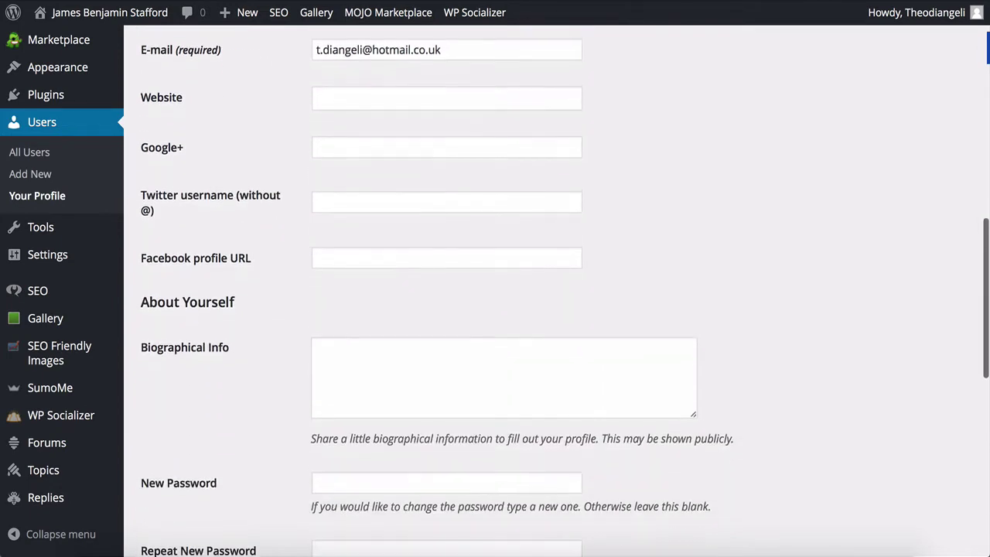
scroll(495, 310, down, 3)
scroll(495, 310, up, 1)
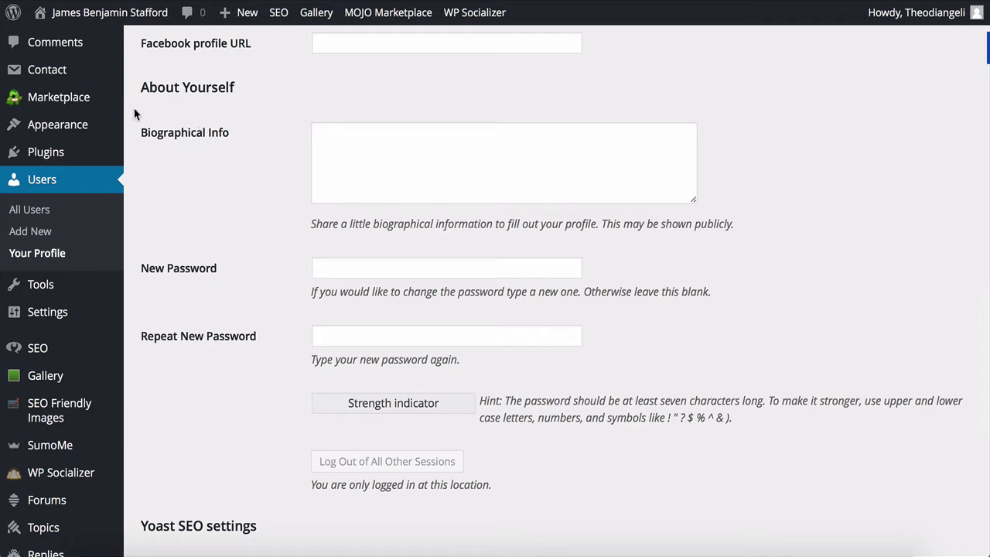
scroll(134, 114, up, 3)
scroll(133, 114, up, 2)
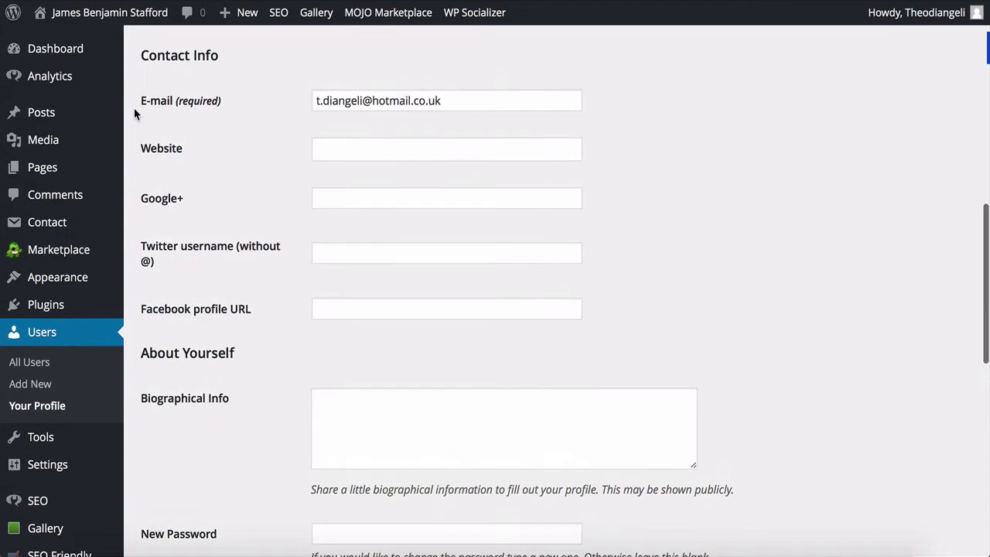
click(82, 51)
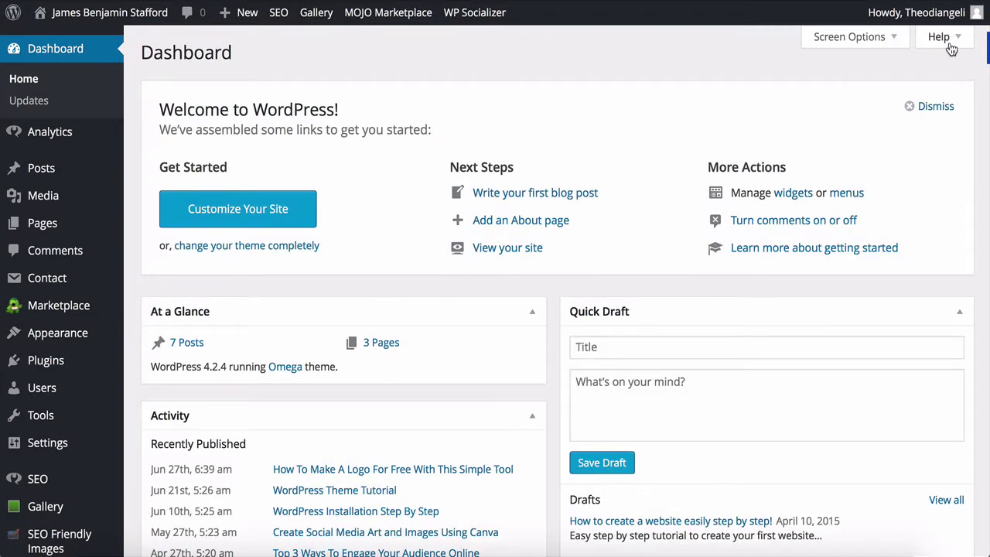
click(946, 41)
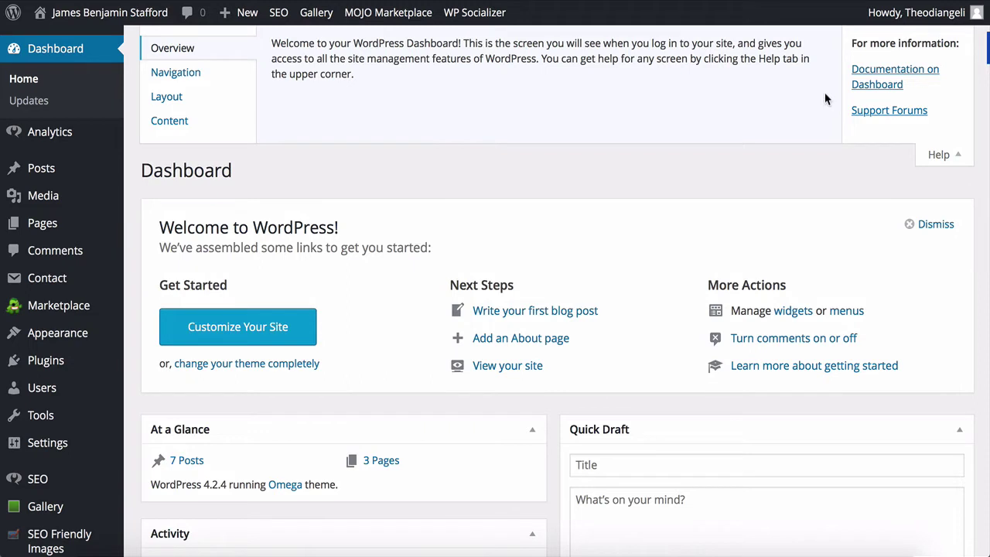
click(940, 157)
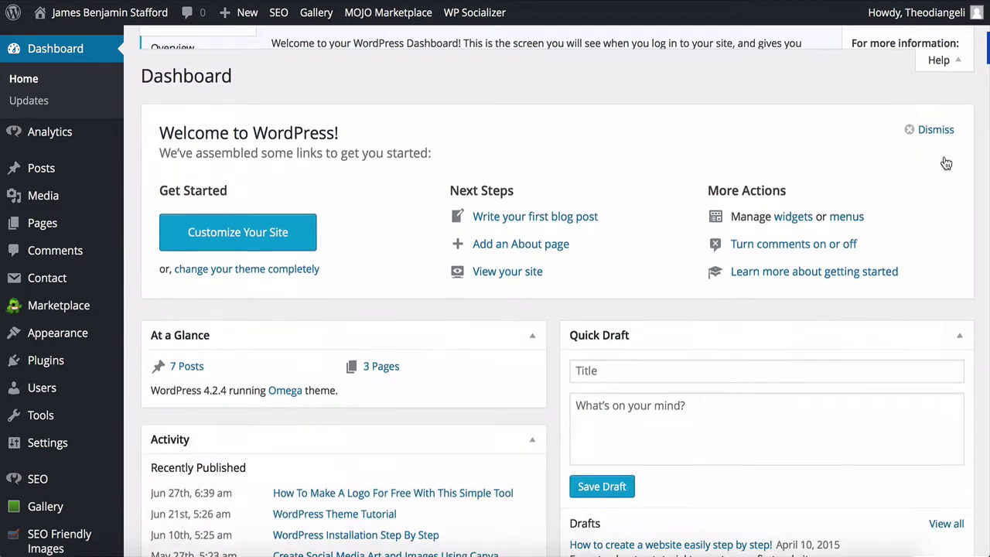
click(895, 39)
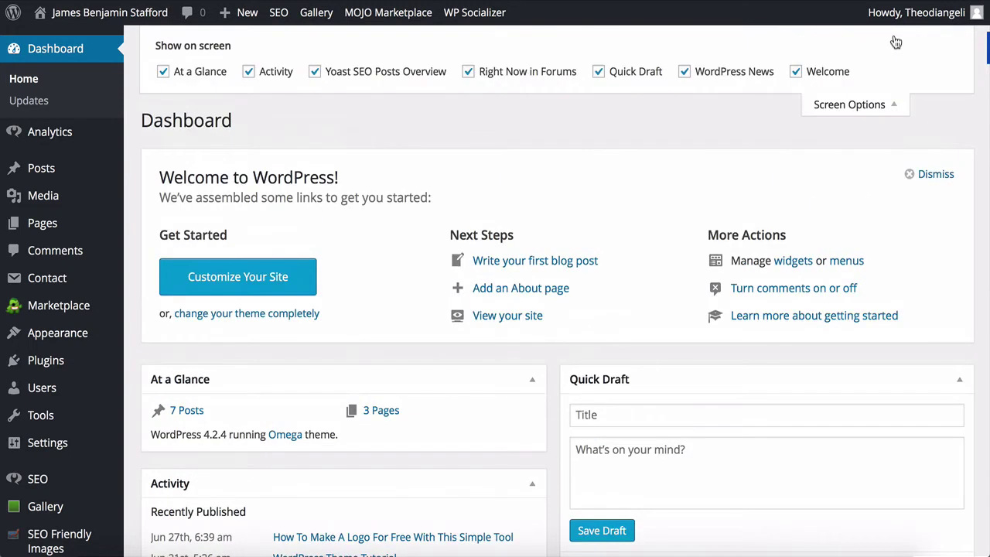
click(797, 73)
click(797, 73)
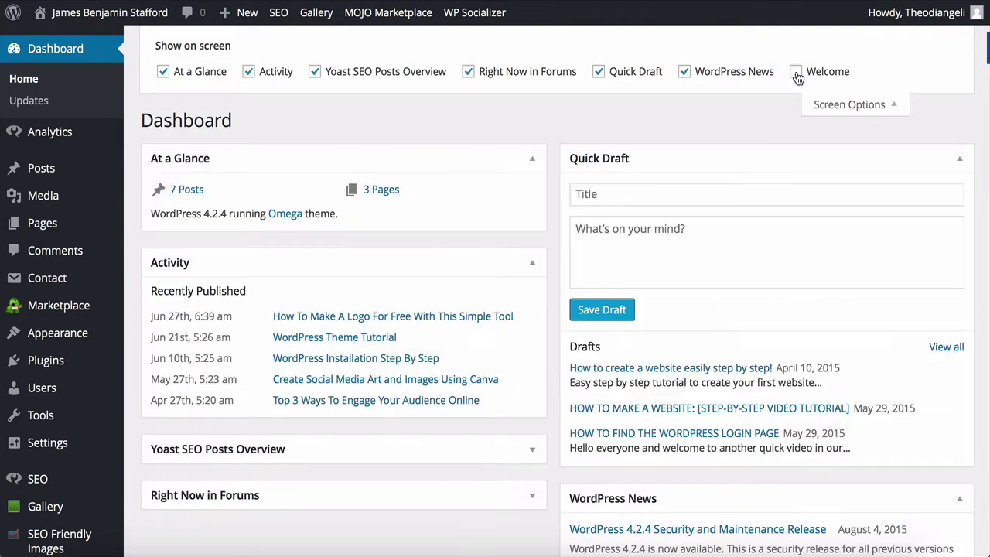
click(797, 73)
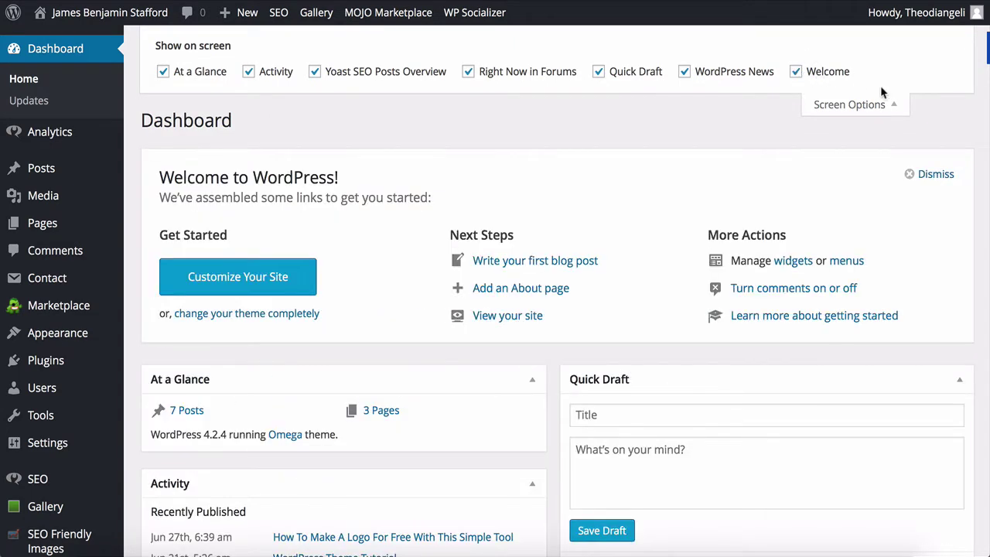
click(896, 107)
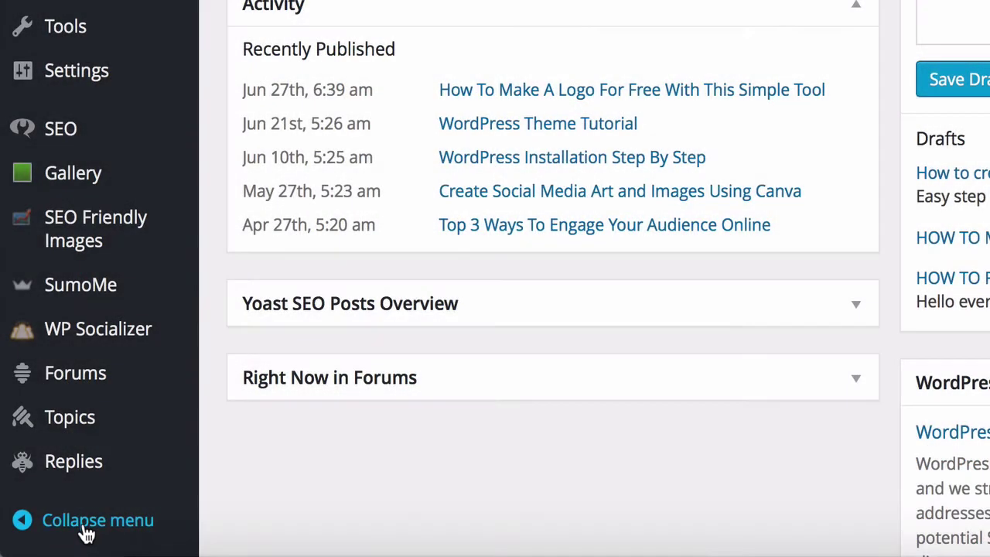
click(85, 531)
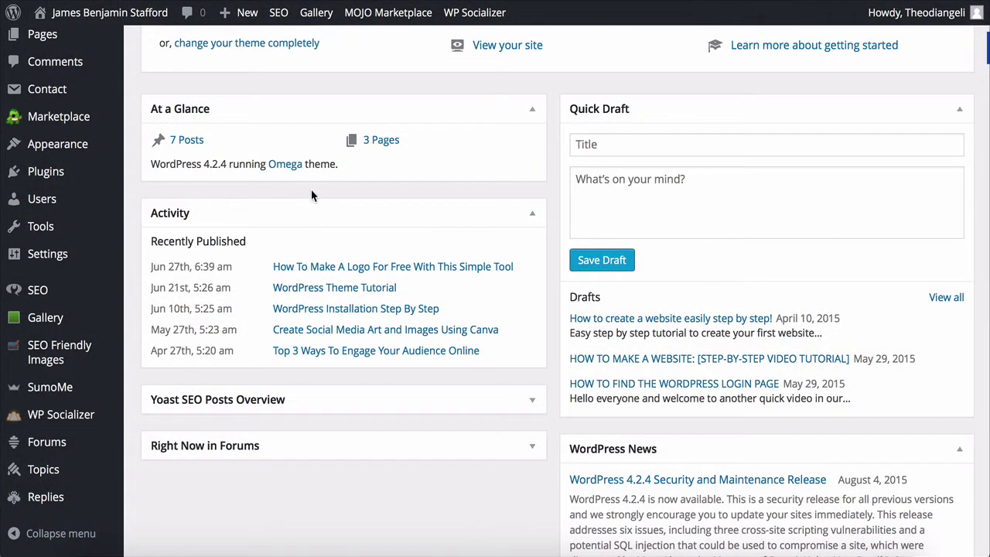
mouse_move(309, 109)
mouse_down()
mouse_move(516, 119)
mouse_move(735, 111)
mouse_move(301, 297)
mouse_up()
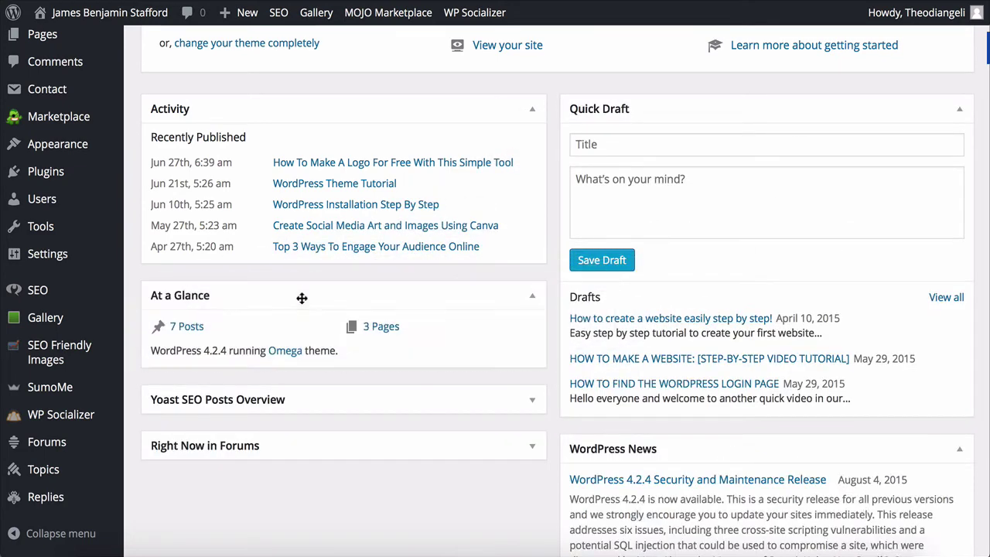
drag(302, 296, 304, 113)
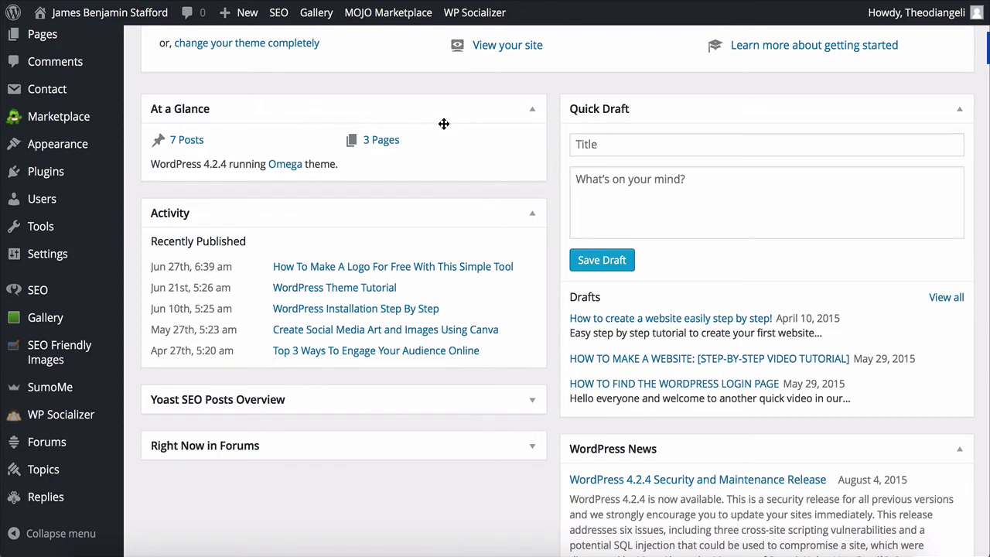
click(534, 110)
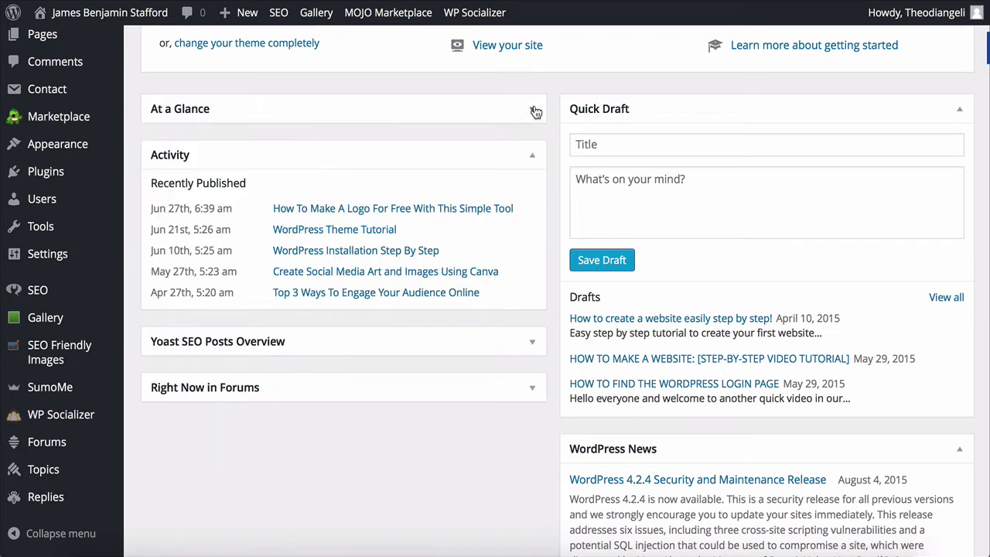
click(534, 110)
click(534, 157)
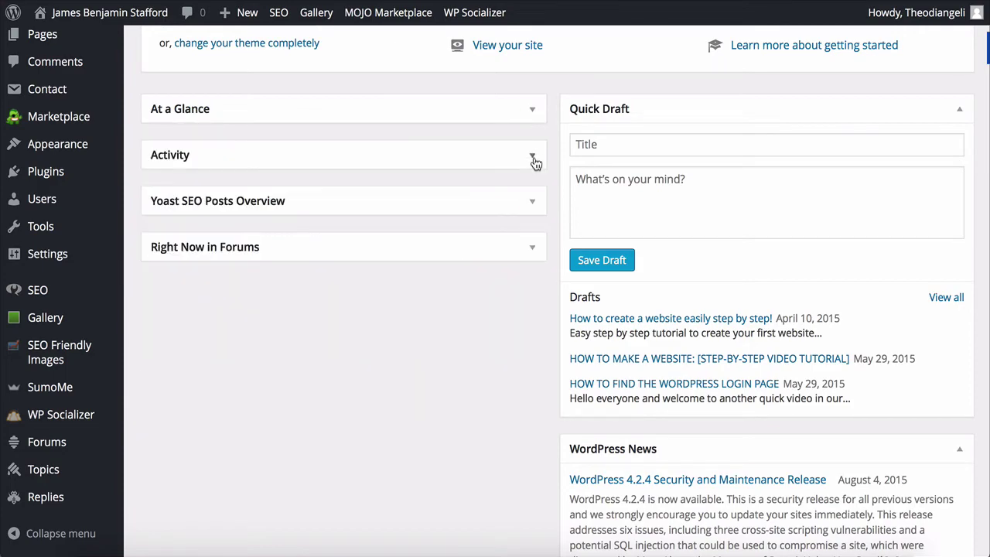
click(534, 159)
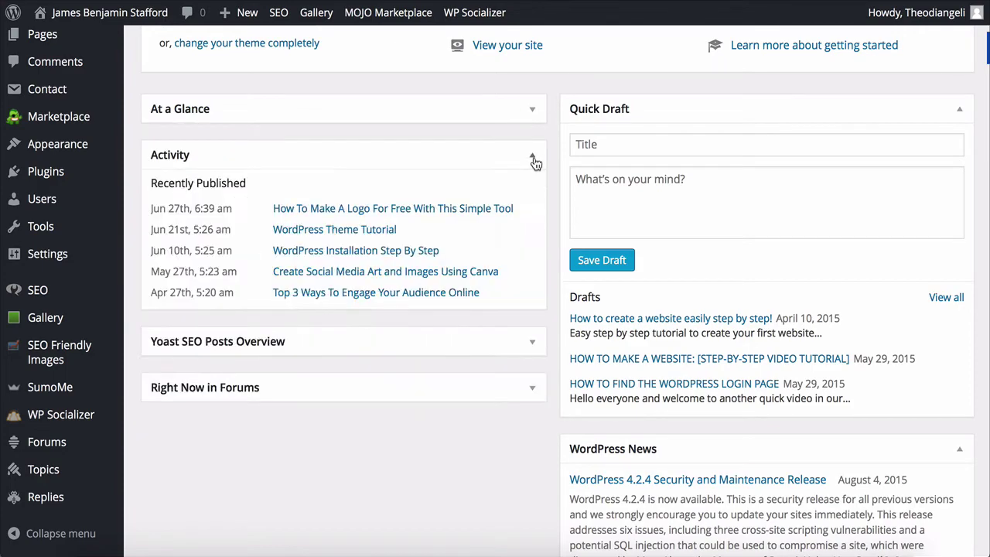
click(533, 112)
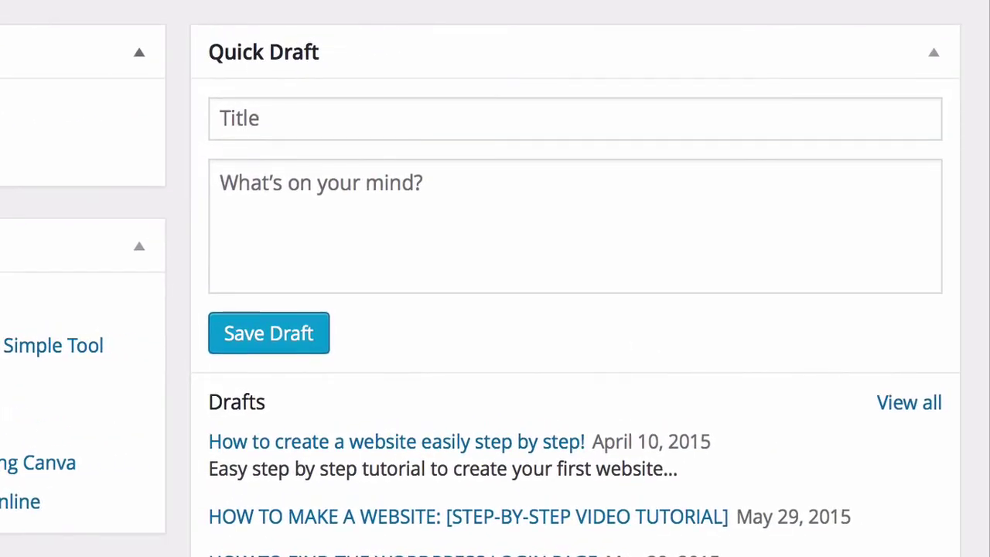
In Quick Draft, enter title '10 Best Wordpress Plugins!' and body 'Discover our favourite Wordpress plugins of 2015!', then save the draft
click(245, 118)
text(10 Best)
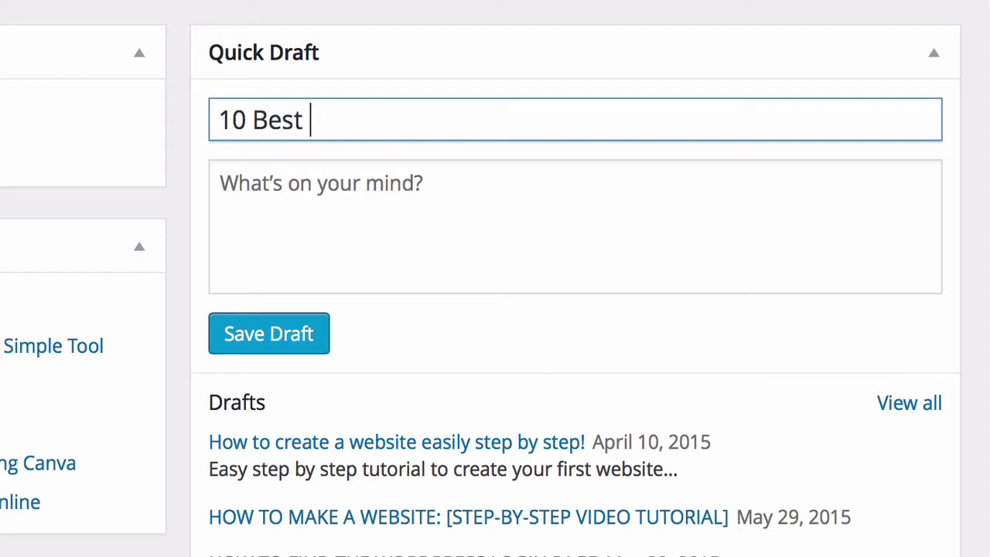
text(Wordpress Plugins!)
click(252, 184)
text(Discover our f)
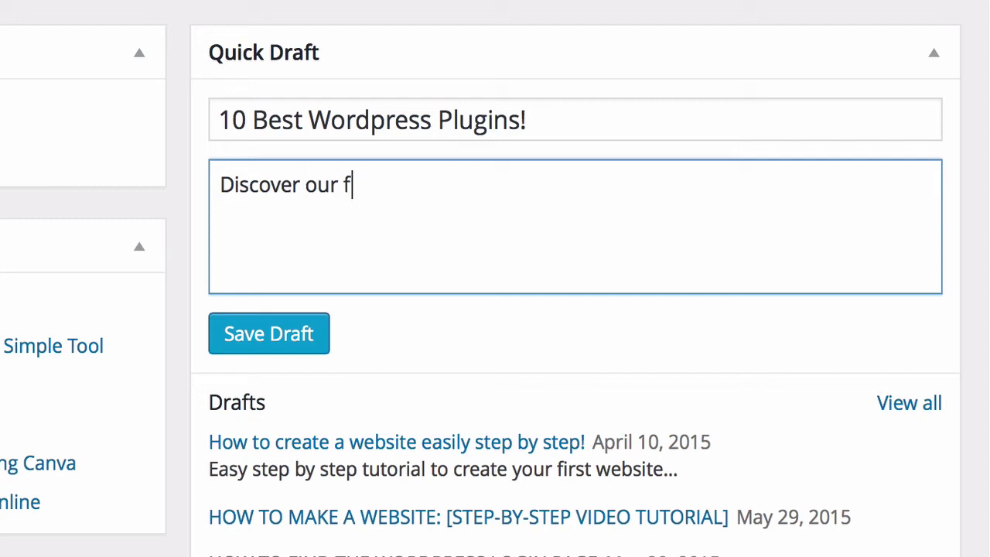
text(avourite Wordpress plugins of 2015!)
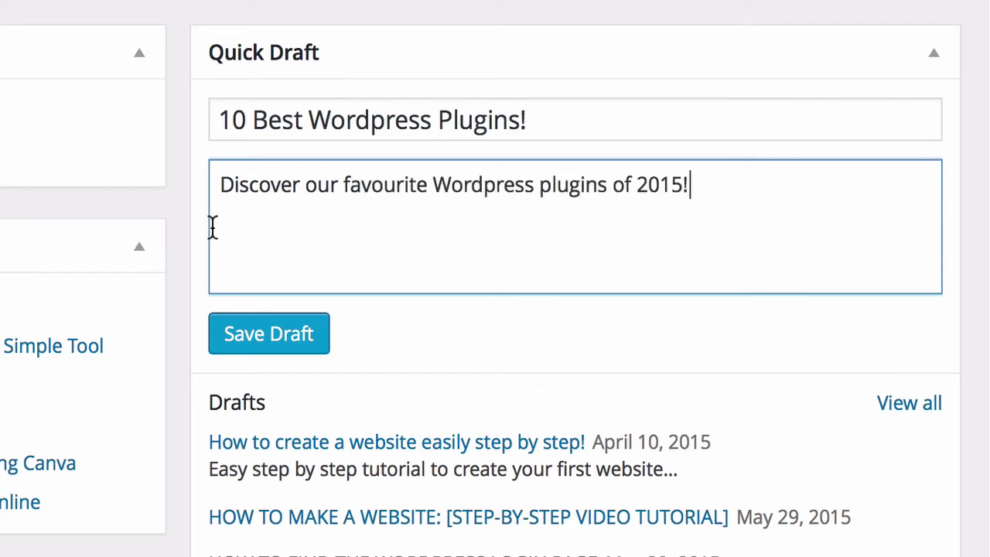
click(264, 344)
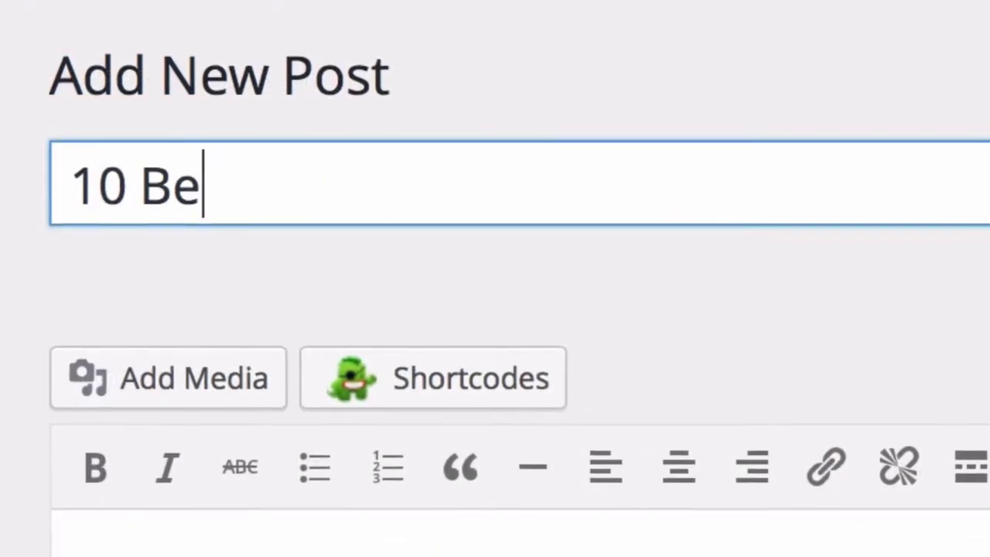
Type the body text 'Discover our favourite…' into the new post's editor
text(st)
text(ove)
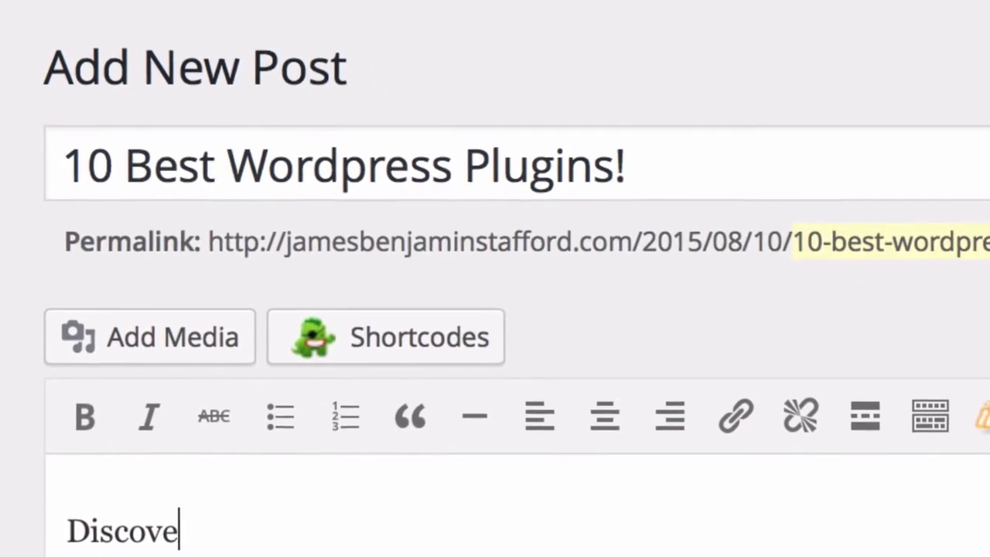
text(r our favourite Wordpress plugins of 2015!)
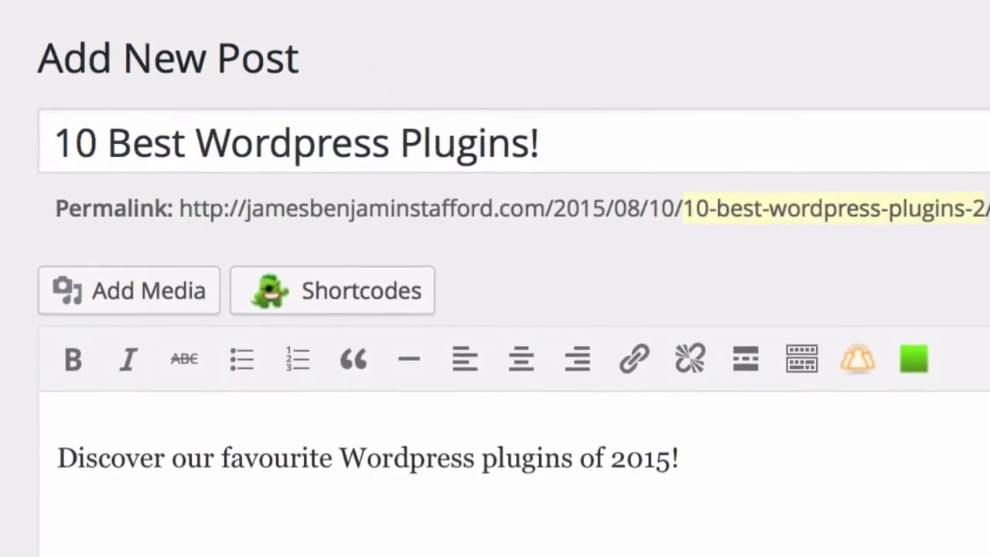